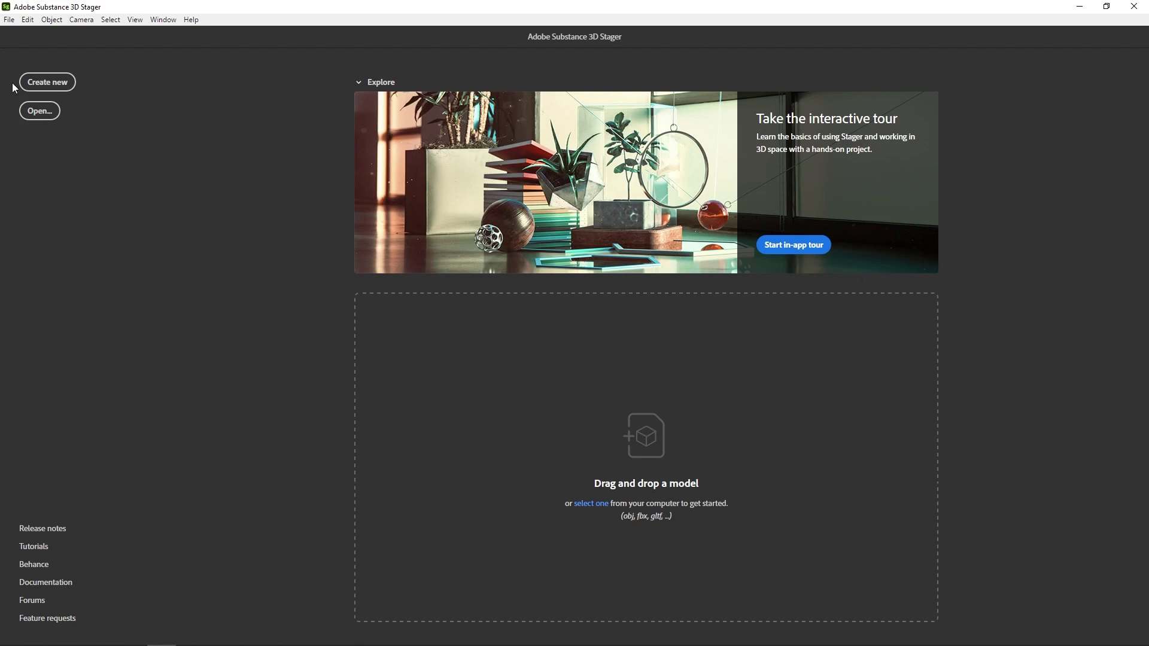
Start a new scene and add the Coffee with lid starter model (coffee_with_lid)
click(57, 87)
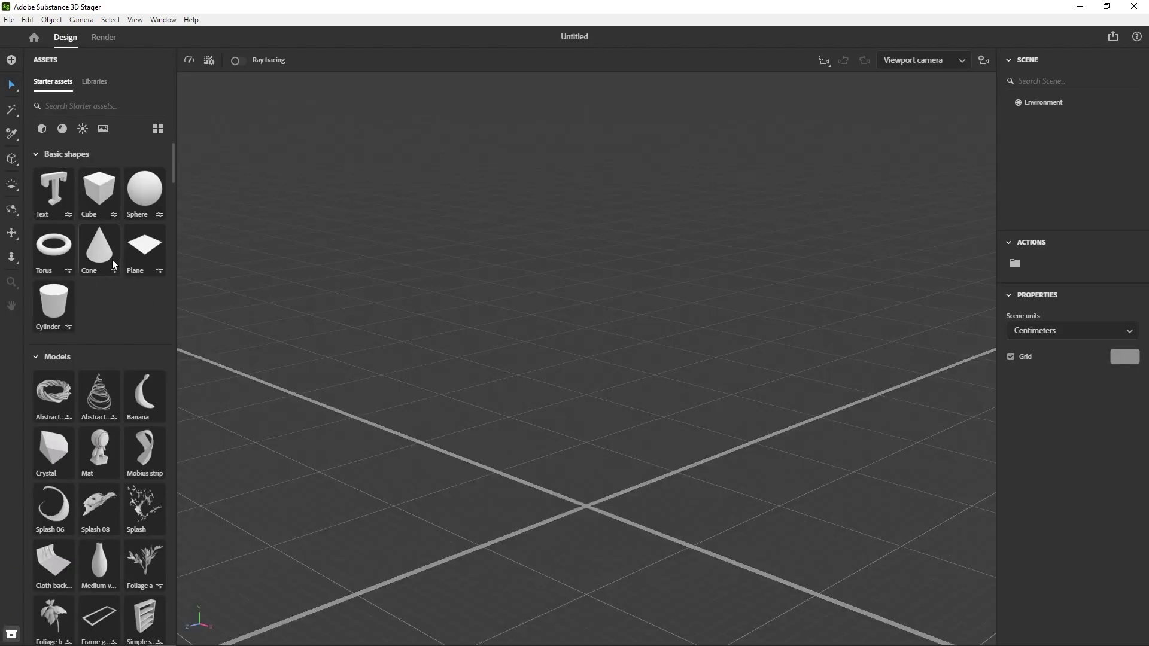
scroll(113, 264, down, 8)
scroll(109, 455, down, 6)
click(99, 406)
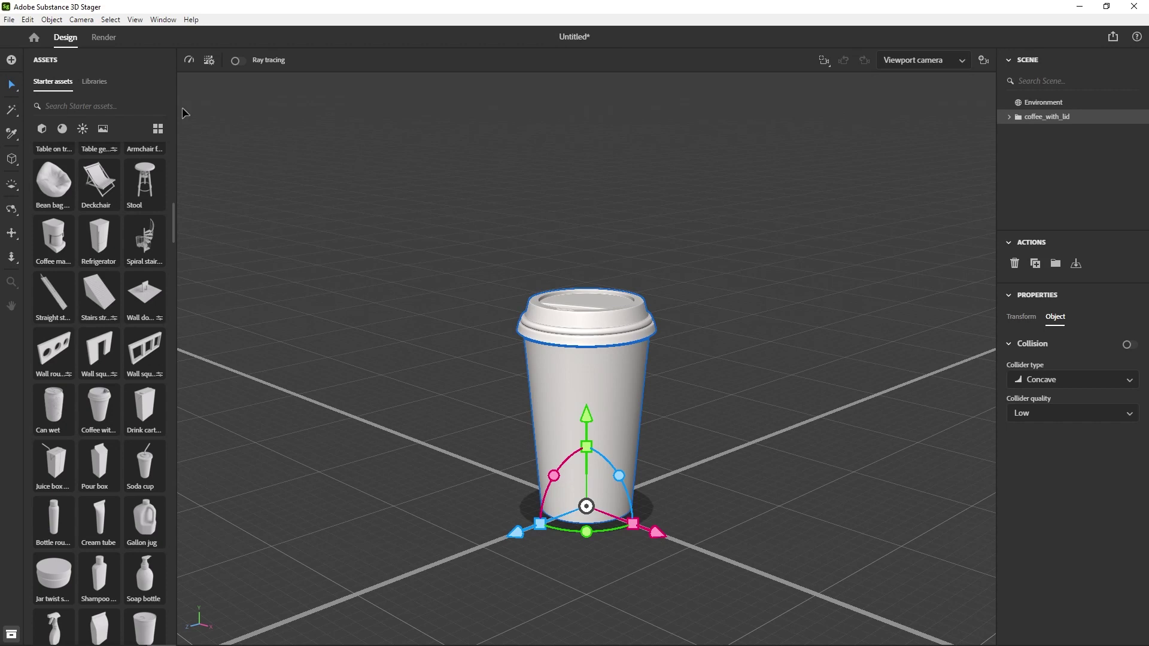
Set the Exterior table 03 marina photo as the backplate and bring up Match Image options
click(103, 130)
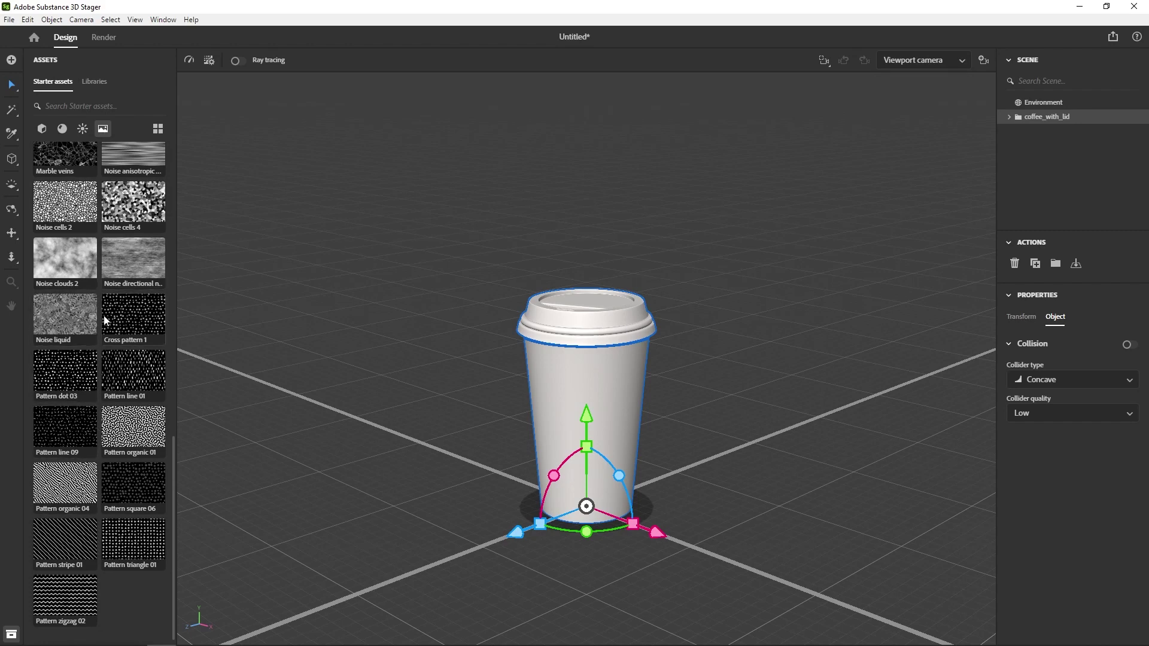
scroll(104, 376, up, 5)
scroll(103, 374, up, 5)
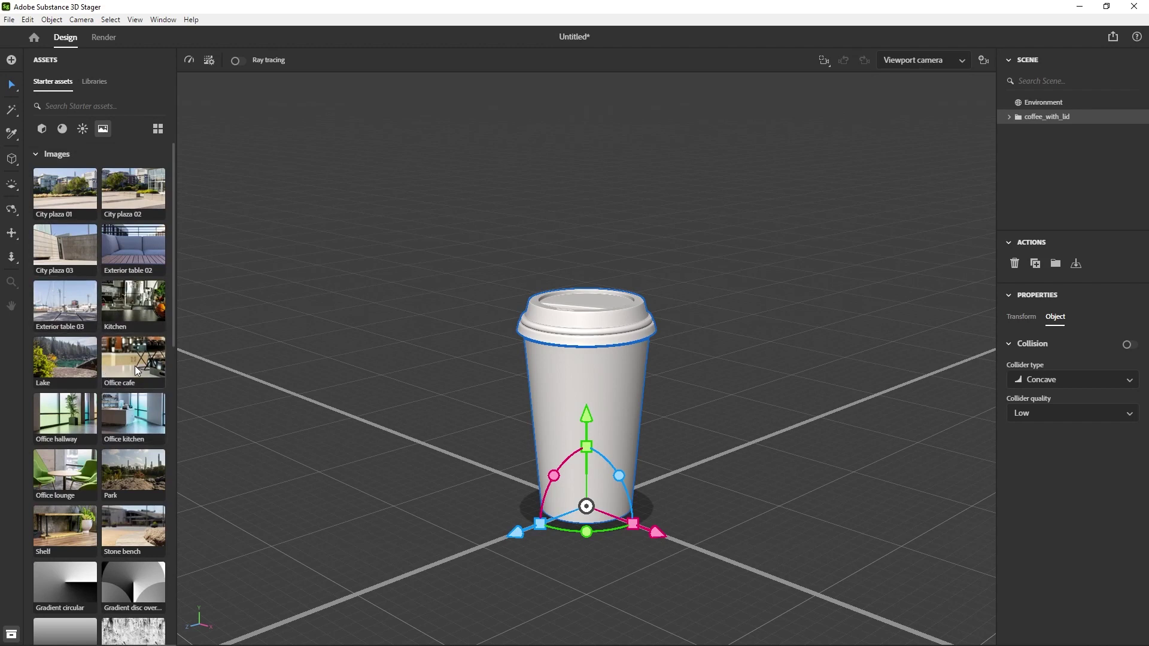
click(142, 312)
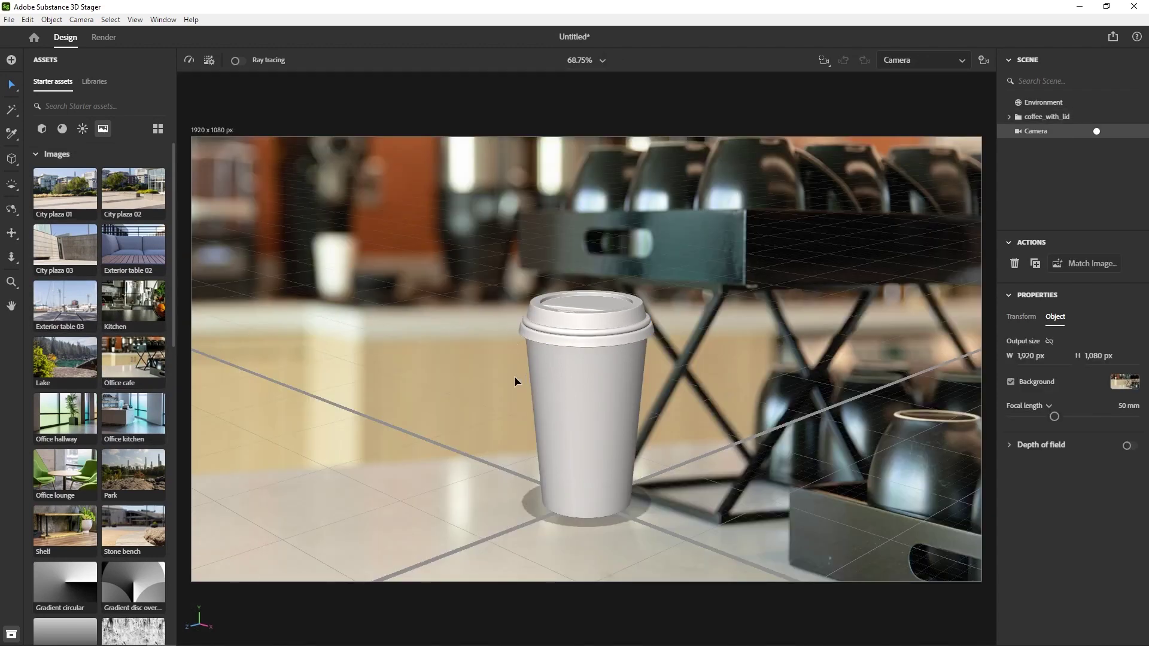
click(77, 297)
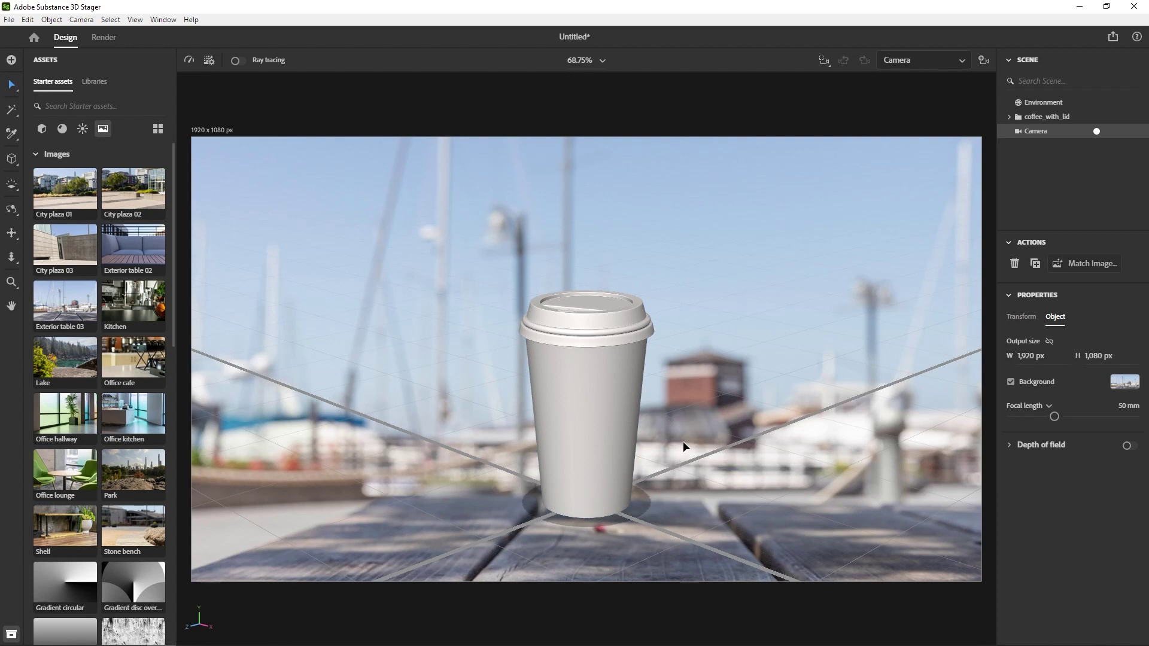
click(1081, 265)
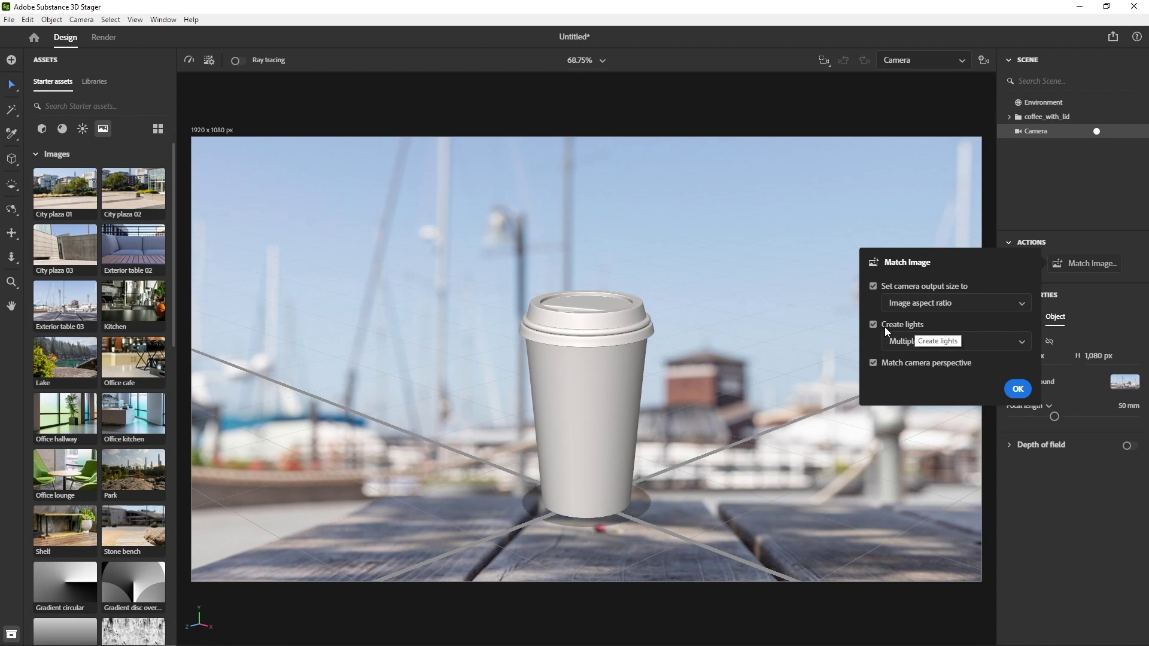
Match the camera to the backplate at 46 mm and reframe the cup larger on the table
click(1018, 388)
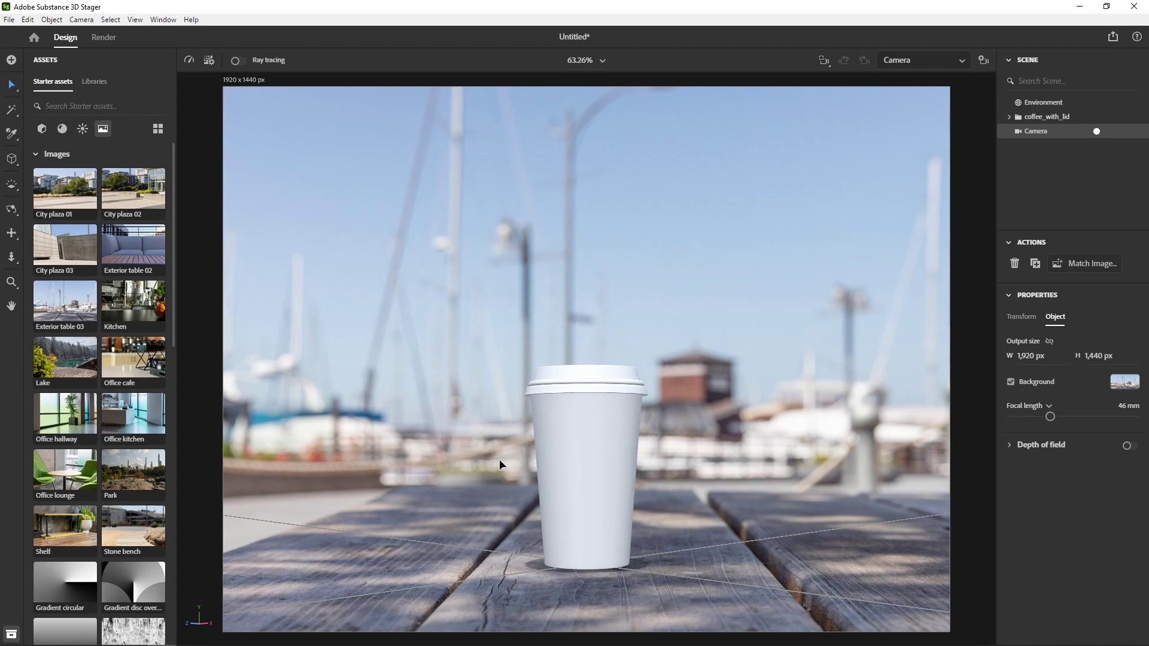
middle_drag(497, 465, 529, 423)
scroll(533, 440, up, 3)
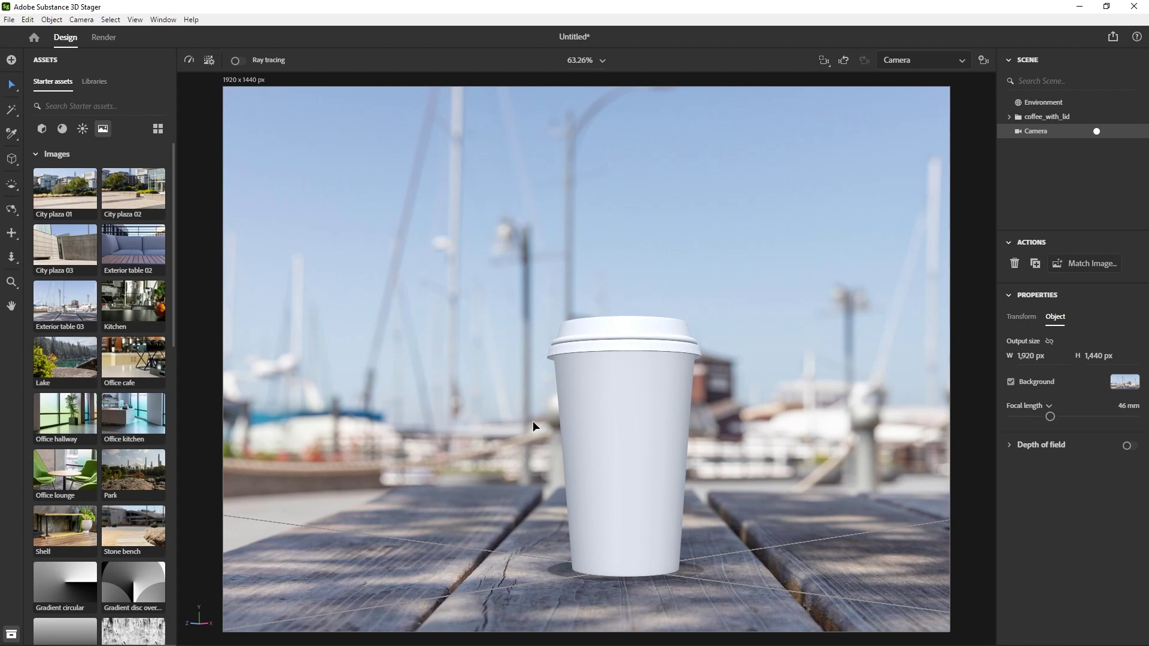
middle_drag(548, 432, 549, 434)
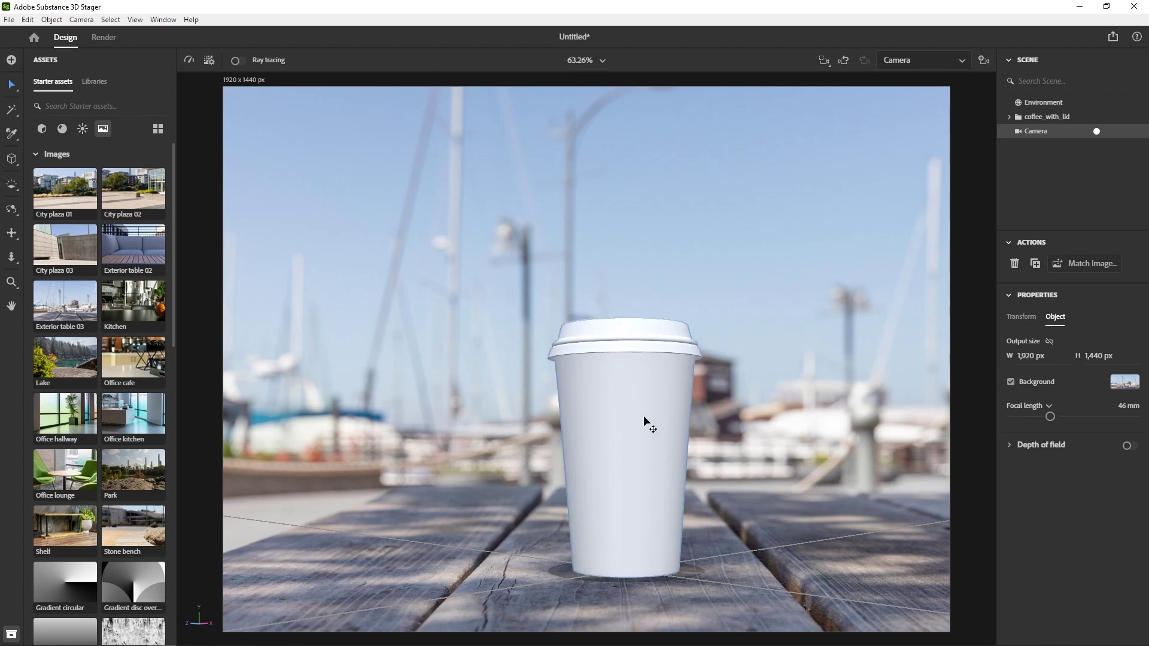
Search materials for 'plastic' and apply Hard plastic to coffee_with_lid
click(63, 131)
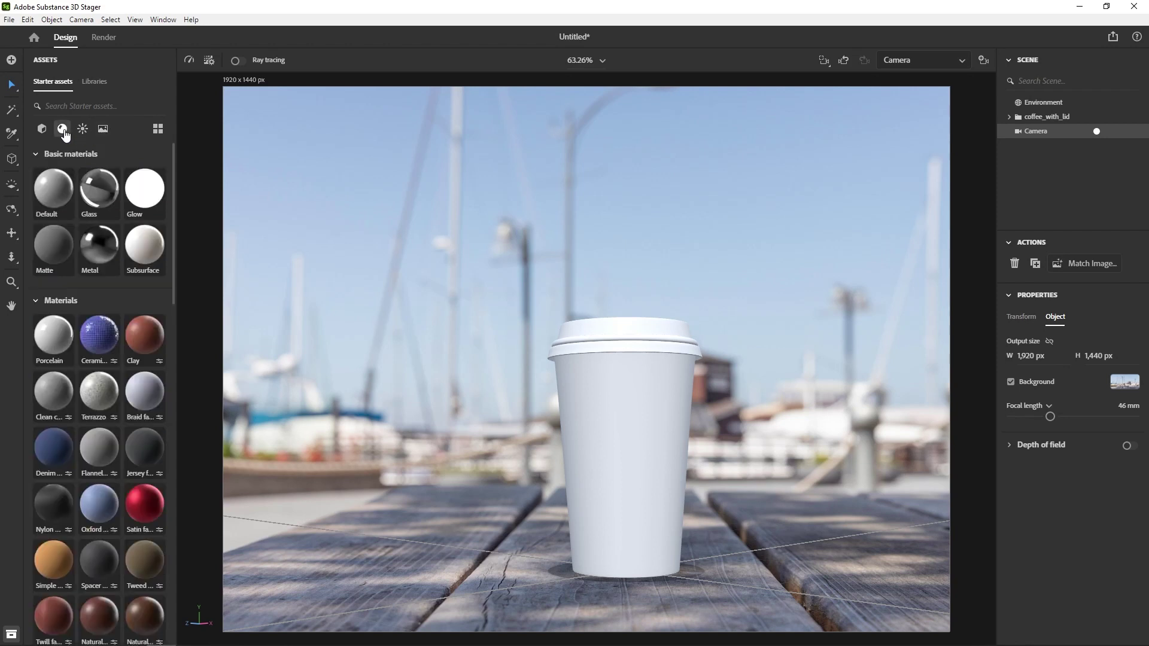
click(71, 108)
text(plastic)
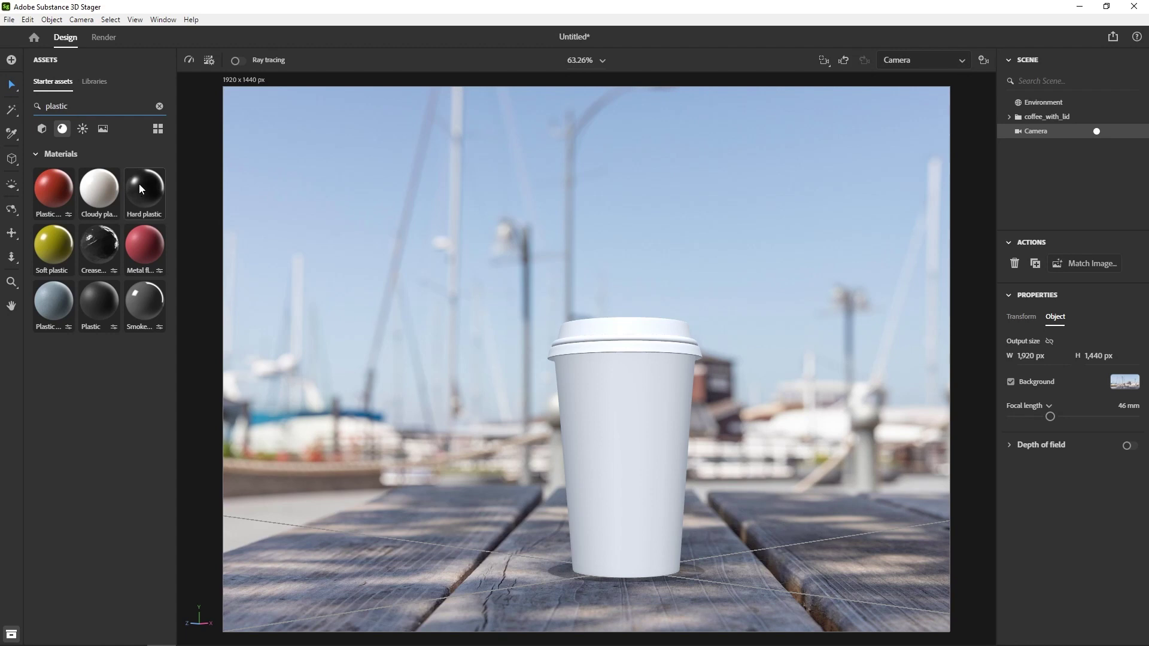
drag(140, 188, 1040, 115)
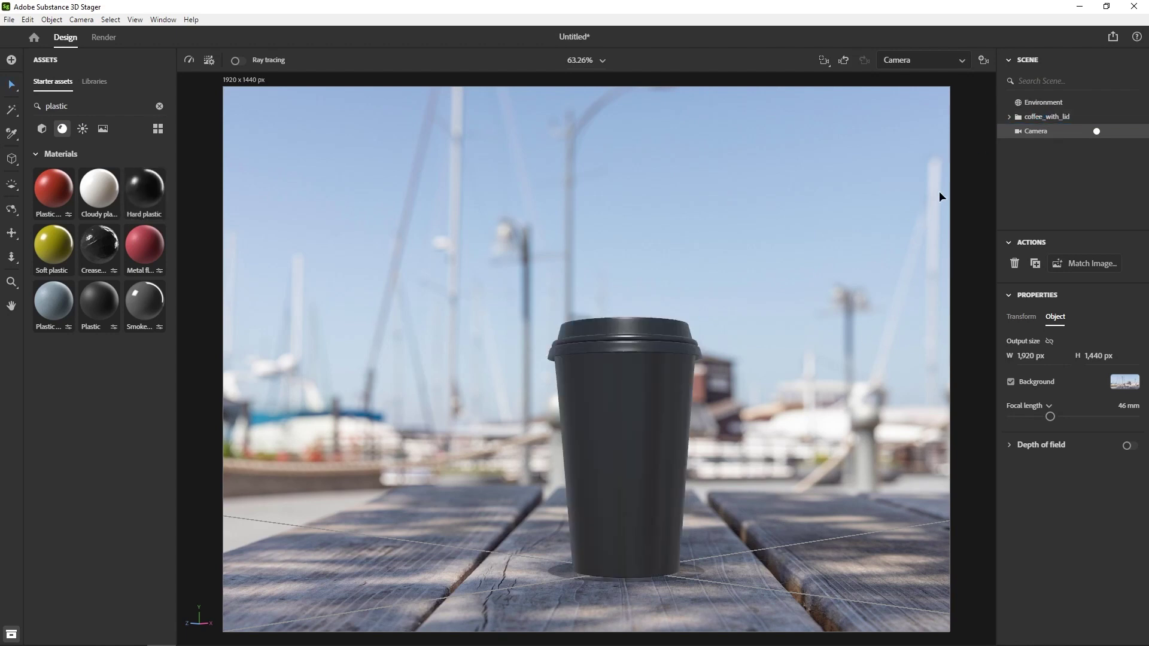
Set the cup body's hard_plastic base color to light warm grey (RGB 214, 212, 210)
click(1009, 116)
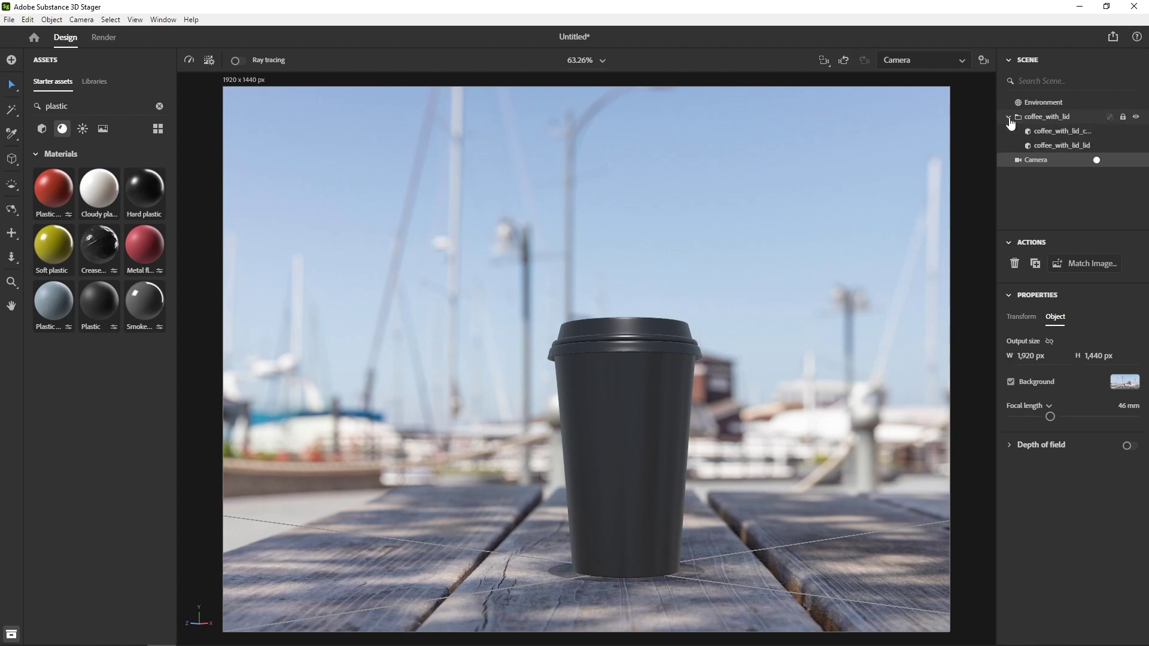
click(1044, 132)
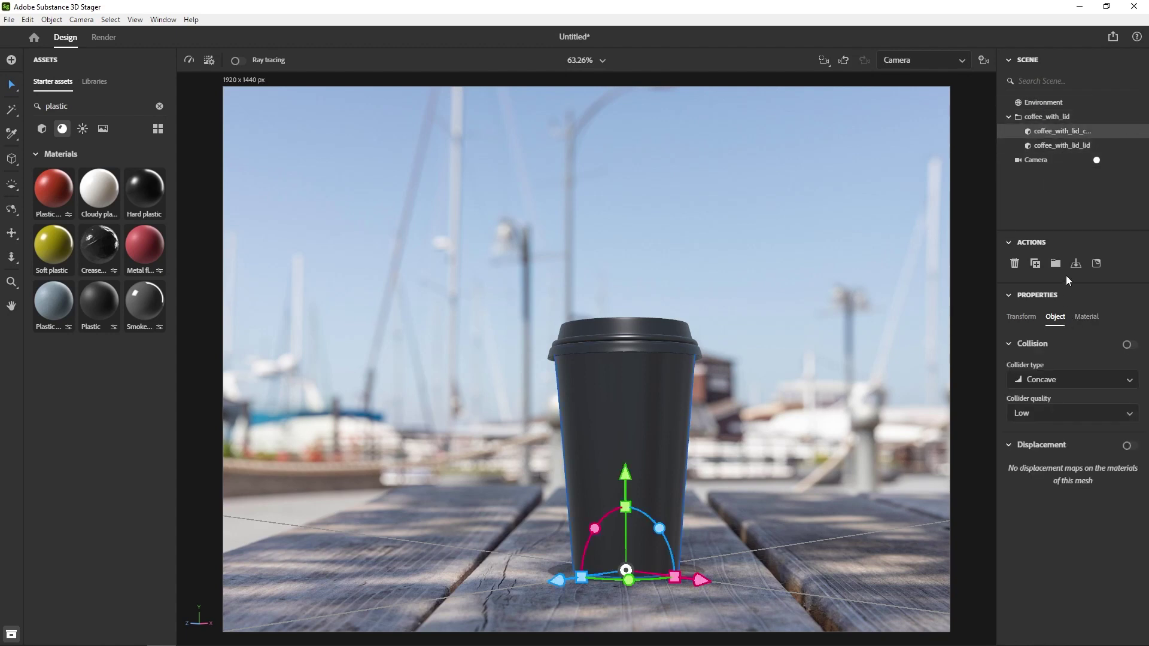
click(1087, 317)
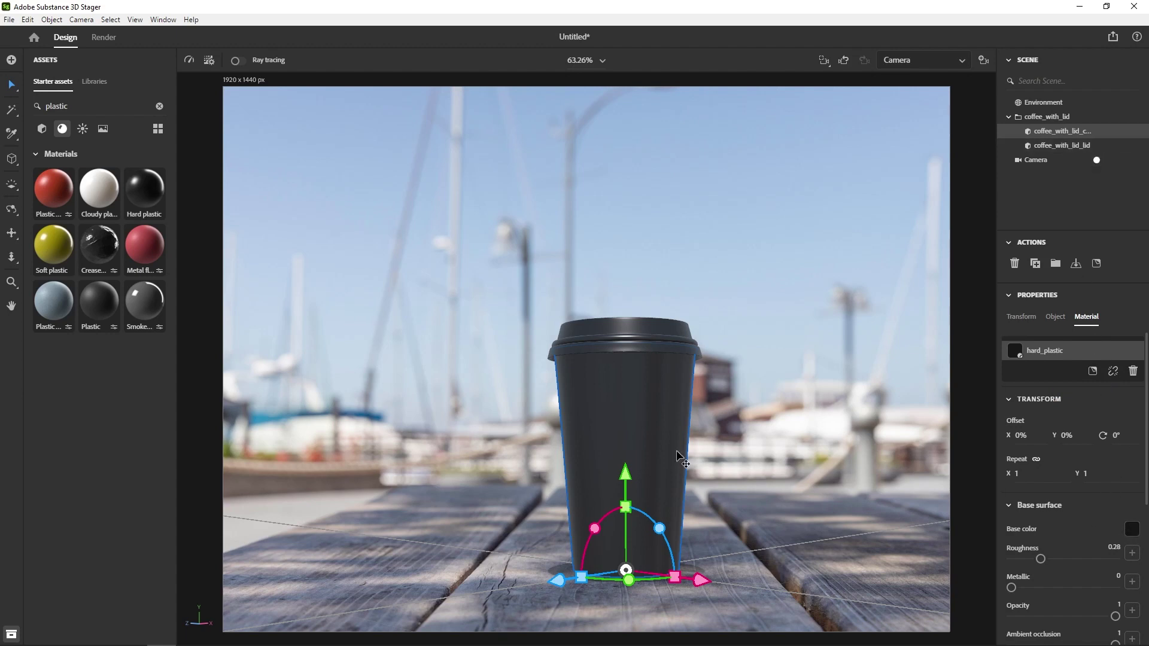
click(1132, 539)
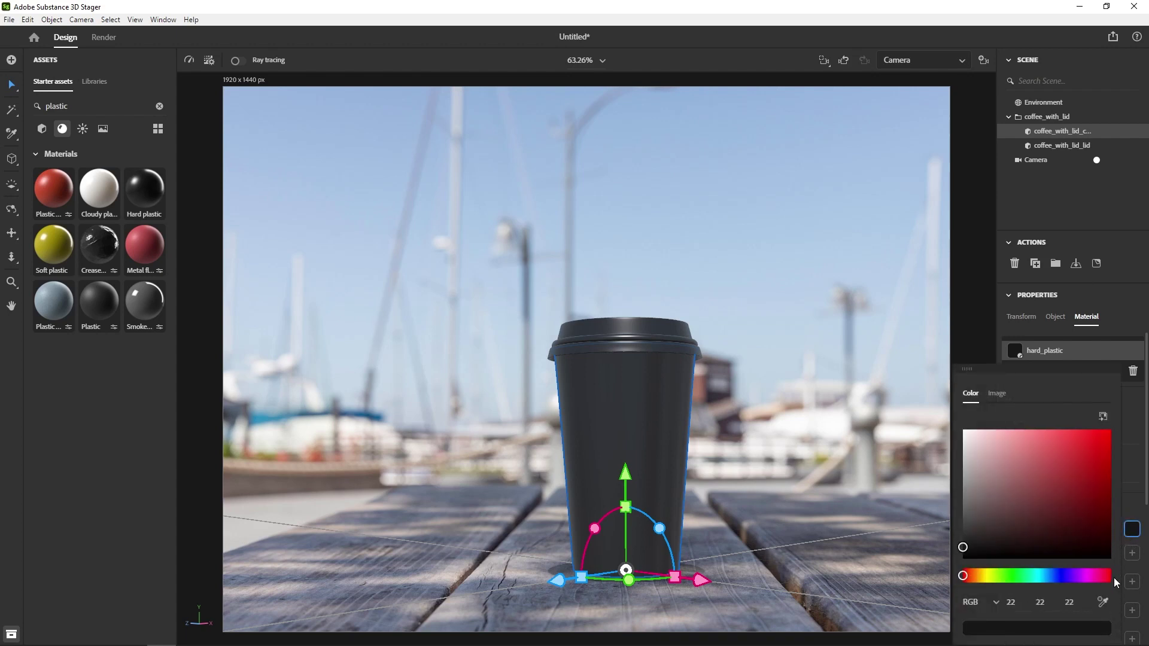
click(1103, 602)
click(283, 521)
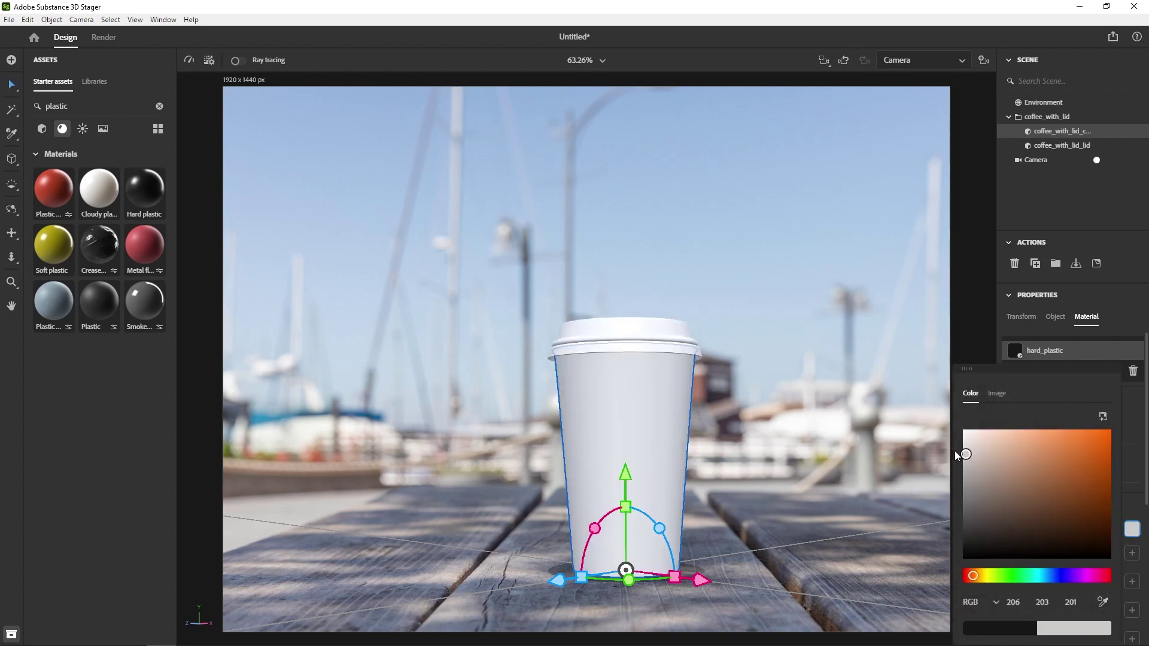
drag(966, 454, 966, 450)
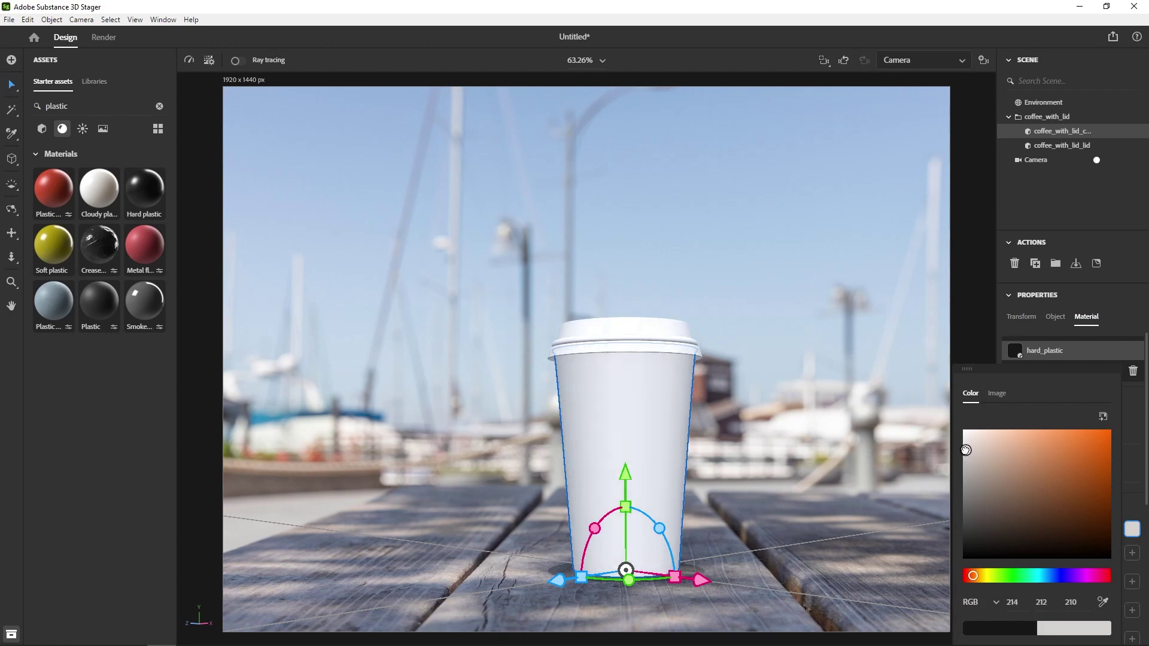
click(1131, 426)
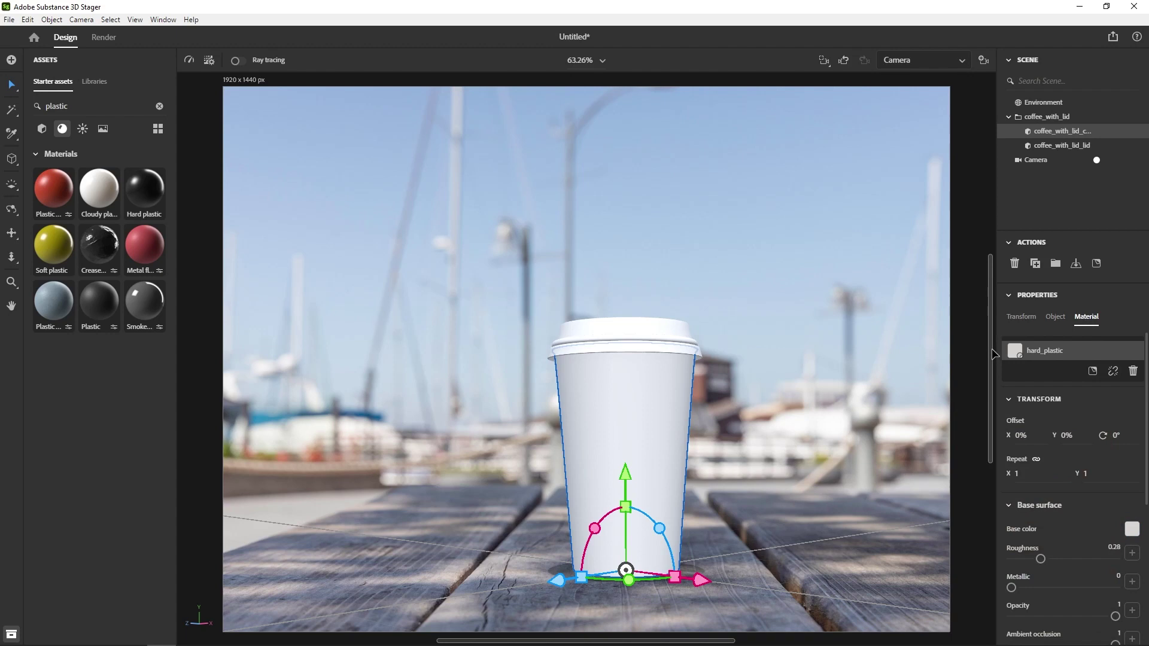
Place the CoffeePoint.png logo decal on the cup at 8.4% scale, nudged slightly higher
click(1093, 372)
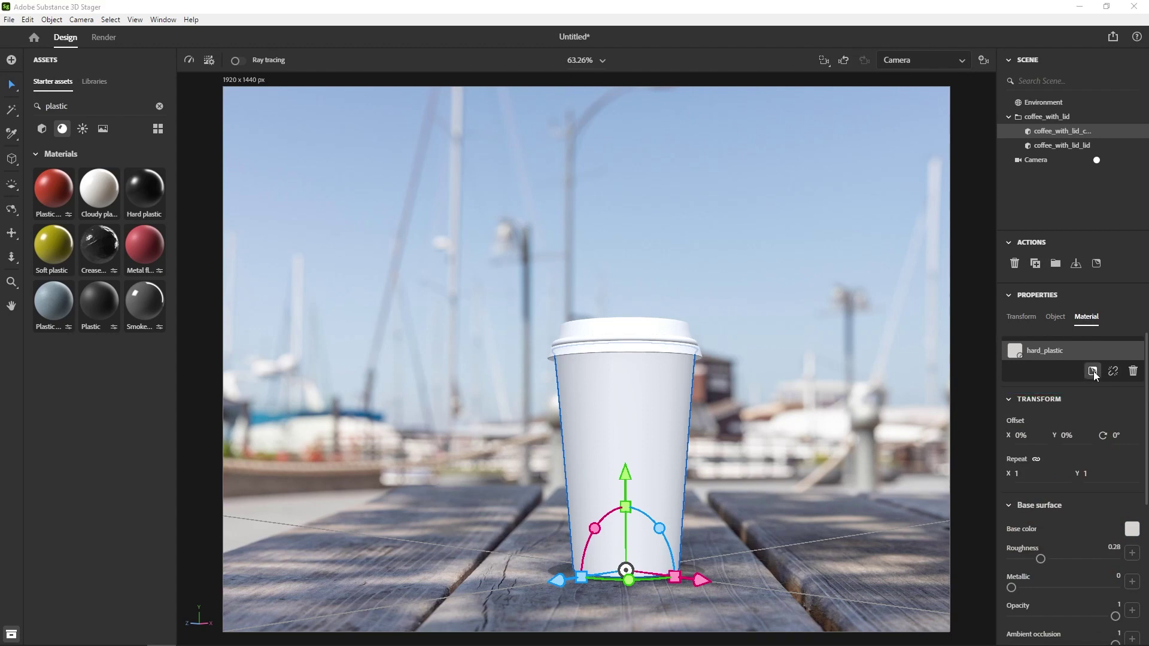
double_click(211, 126)
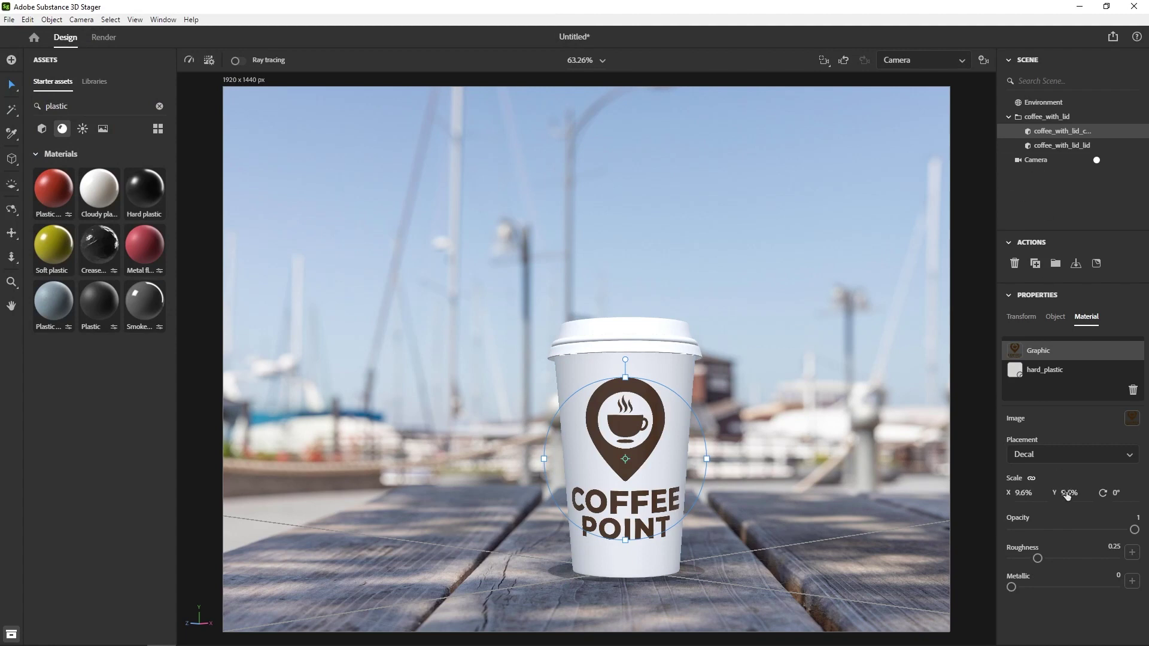
drag(1068, 495, 1046, 494)
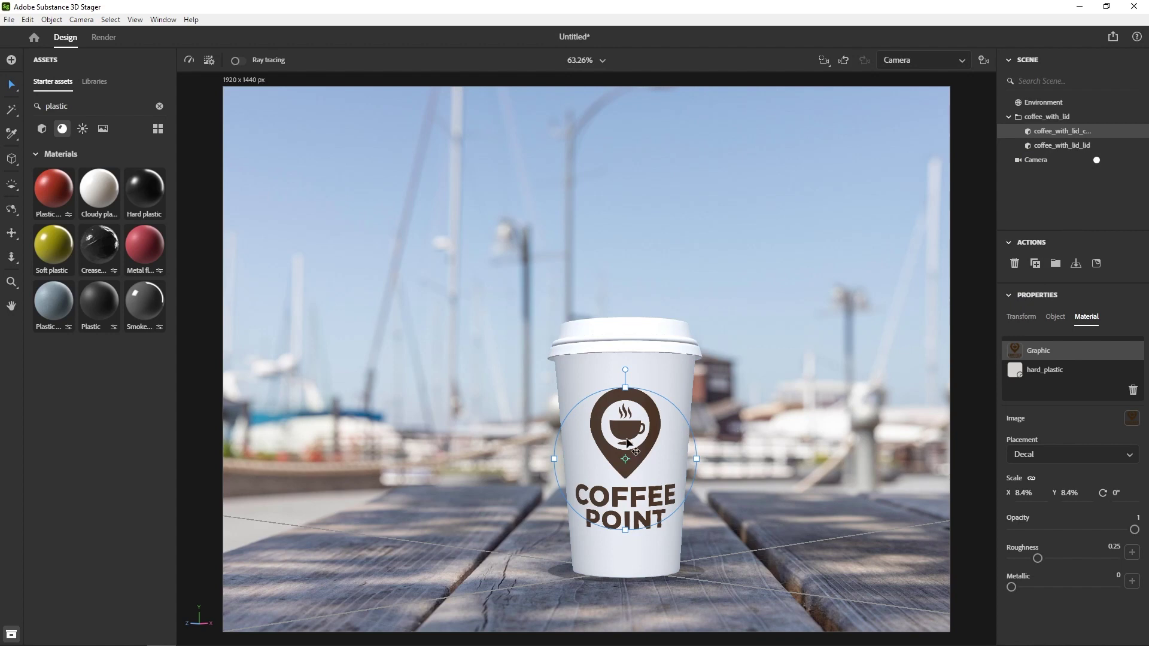
drag(634, 459, 634, 455)
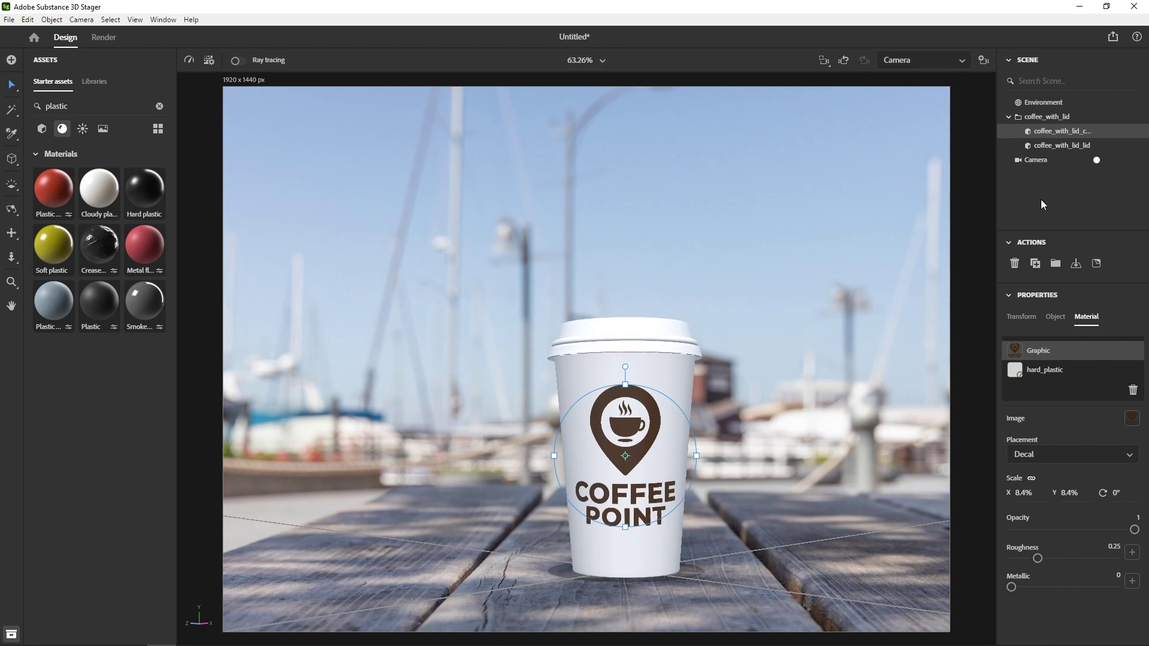
Render the scene as a Draft-preset, 1/4-resolution PNG instead of PSD
click(101, 37)
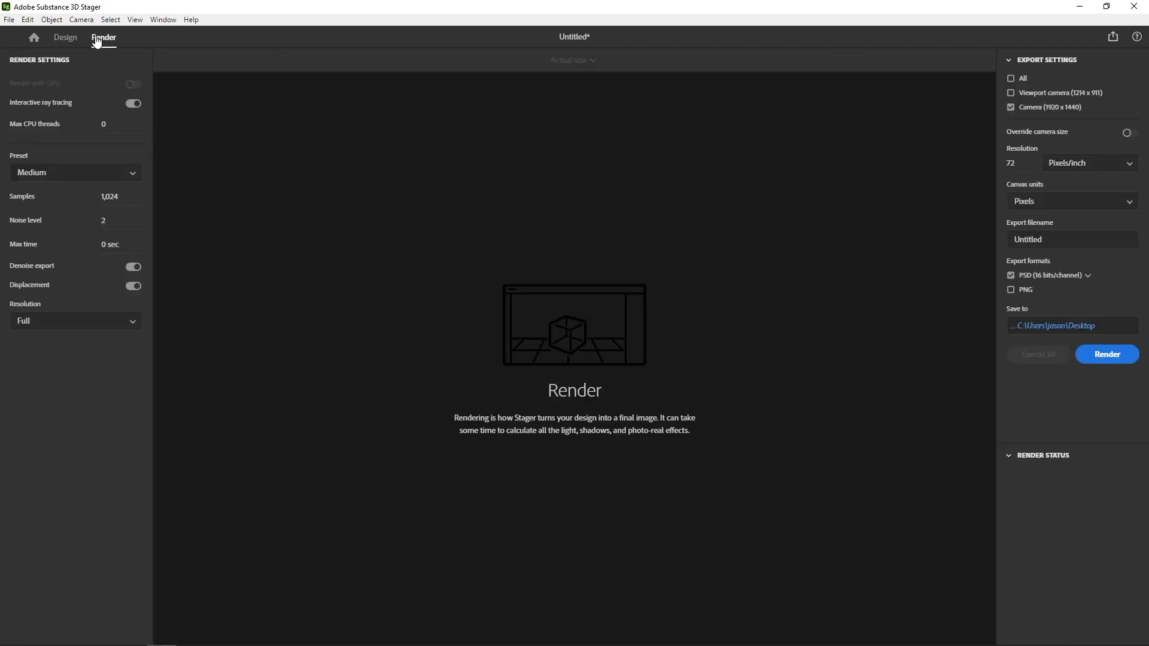
click(32, 173)
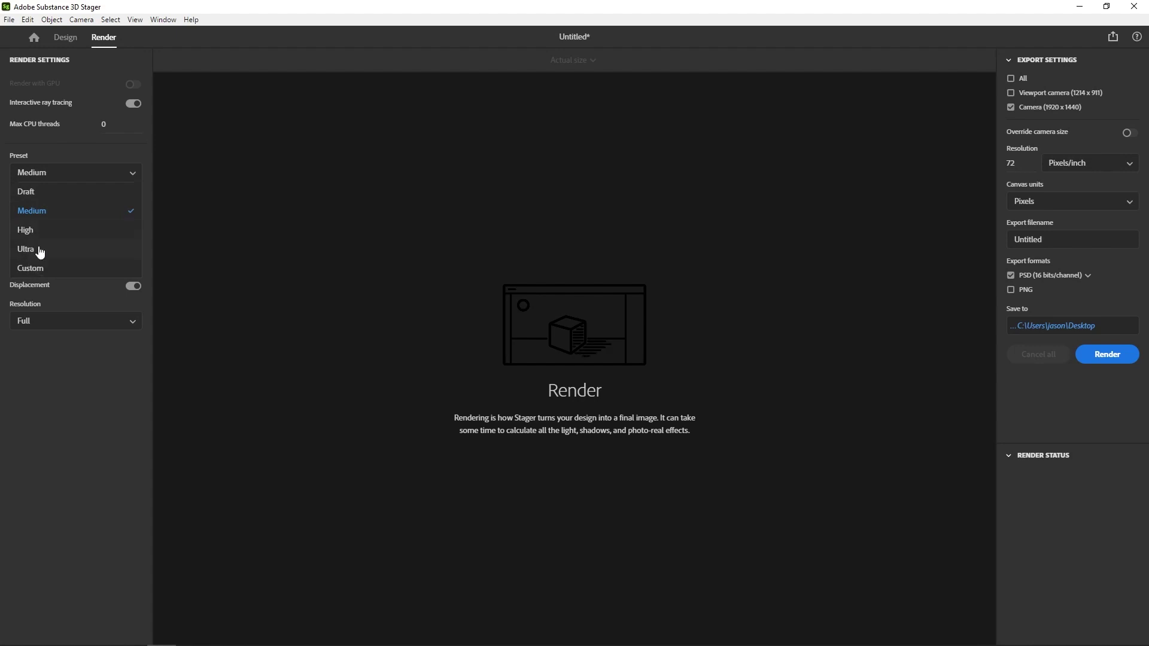
click(27, 192)
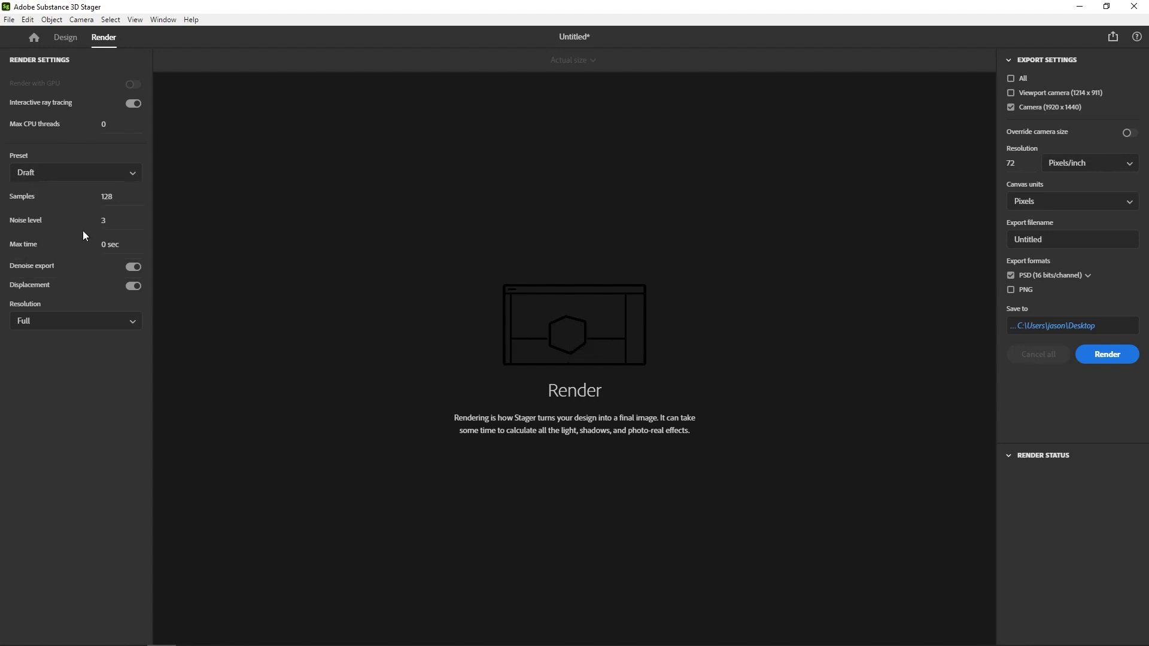
click(76, 324)
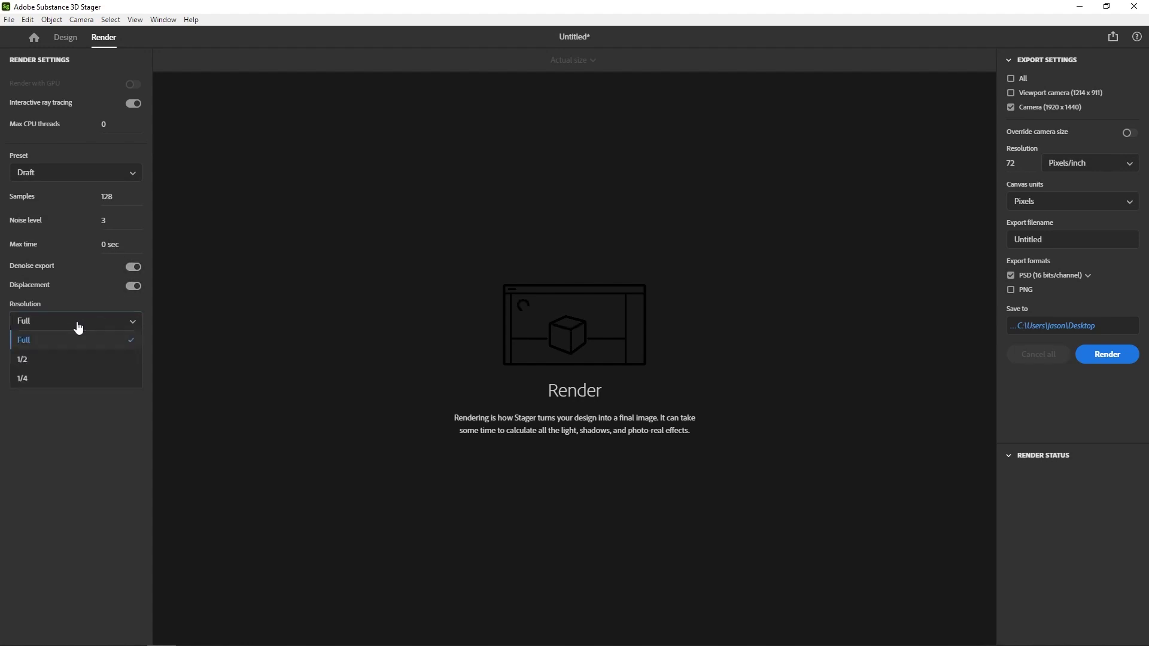
click(61, 379)
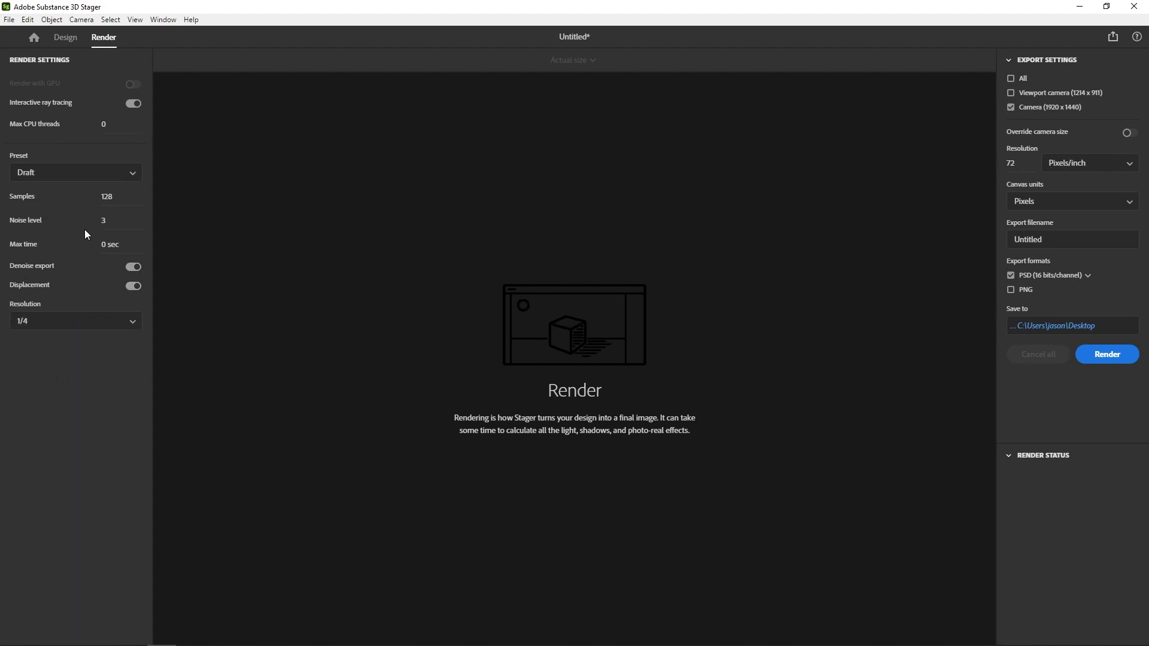
click(1011, 275)
click(1011, 289)
click(1107, 354)
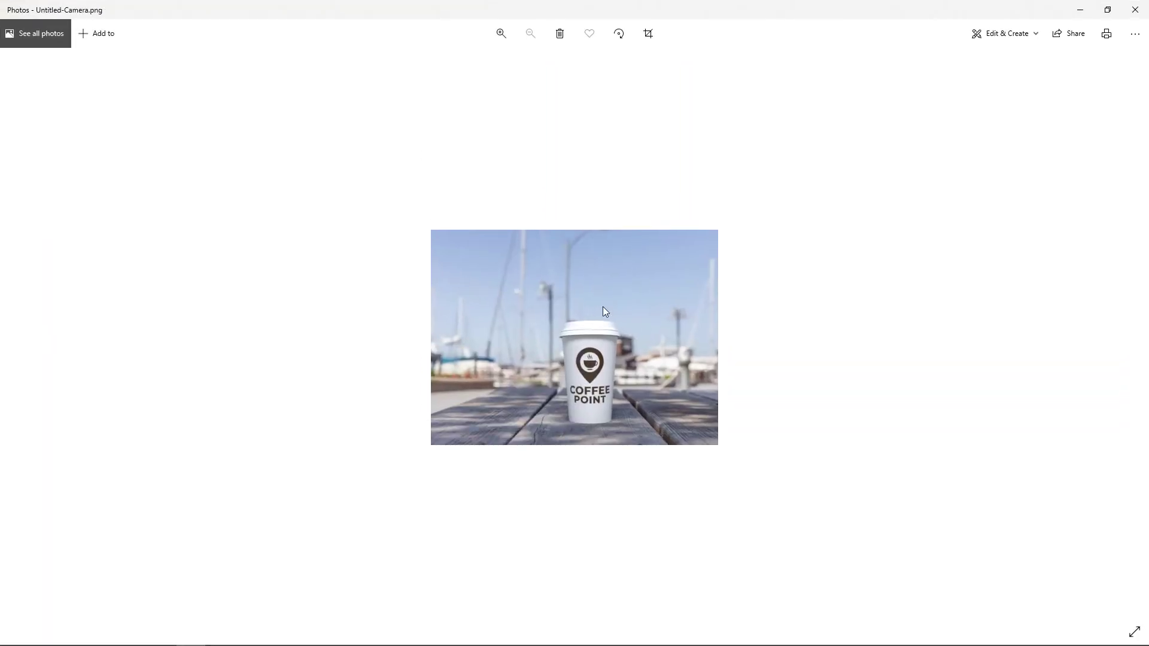
scroll(602, 307, up, 2)
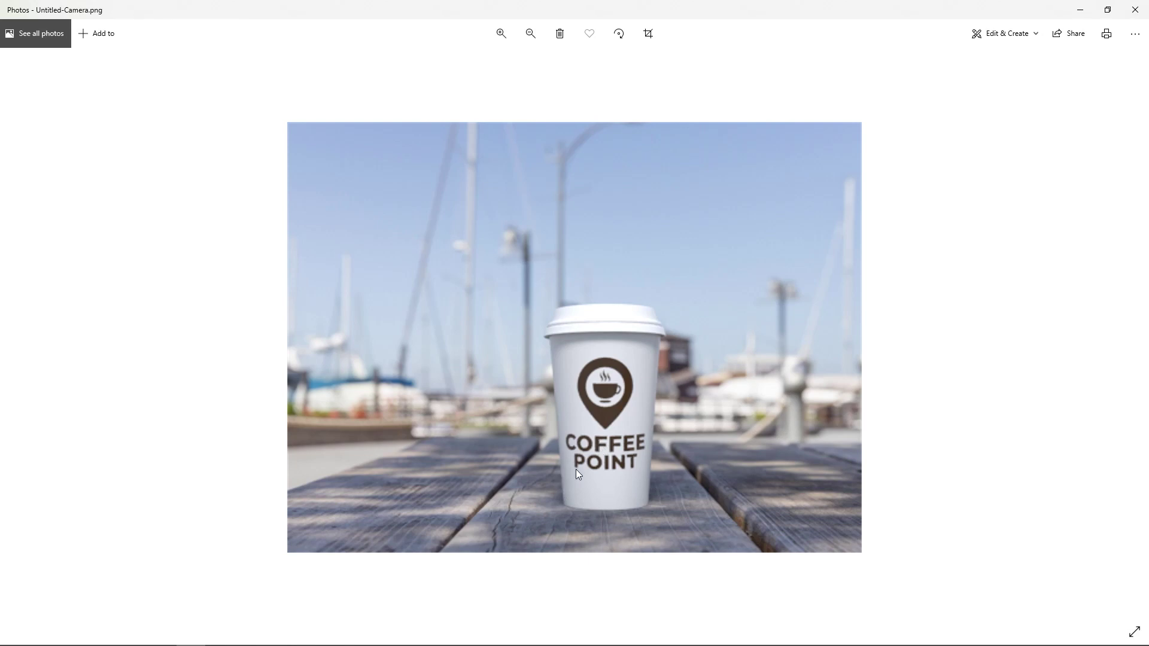
drag(716, 8, 0, 359)
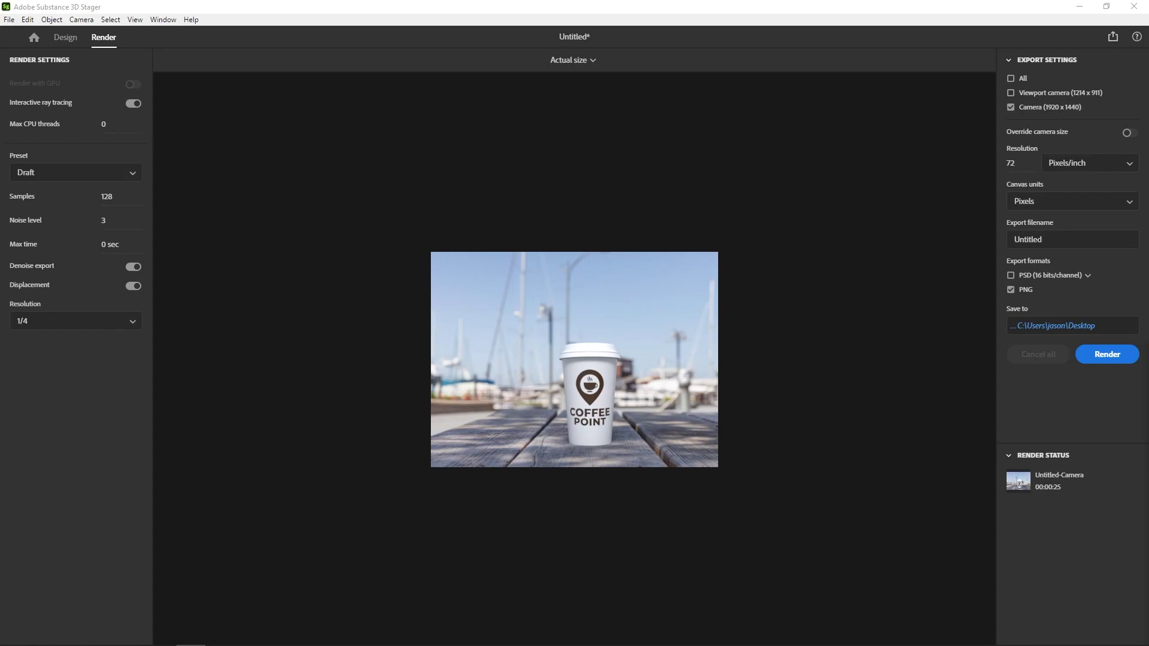
Switch the render to High preset, Full resolution, 16-bit PSD only, and extend the filename to Untitled02
mouse_move(1115, 495)
click(66, 173)
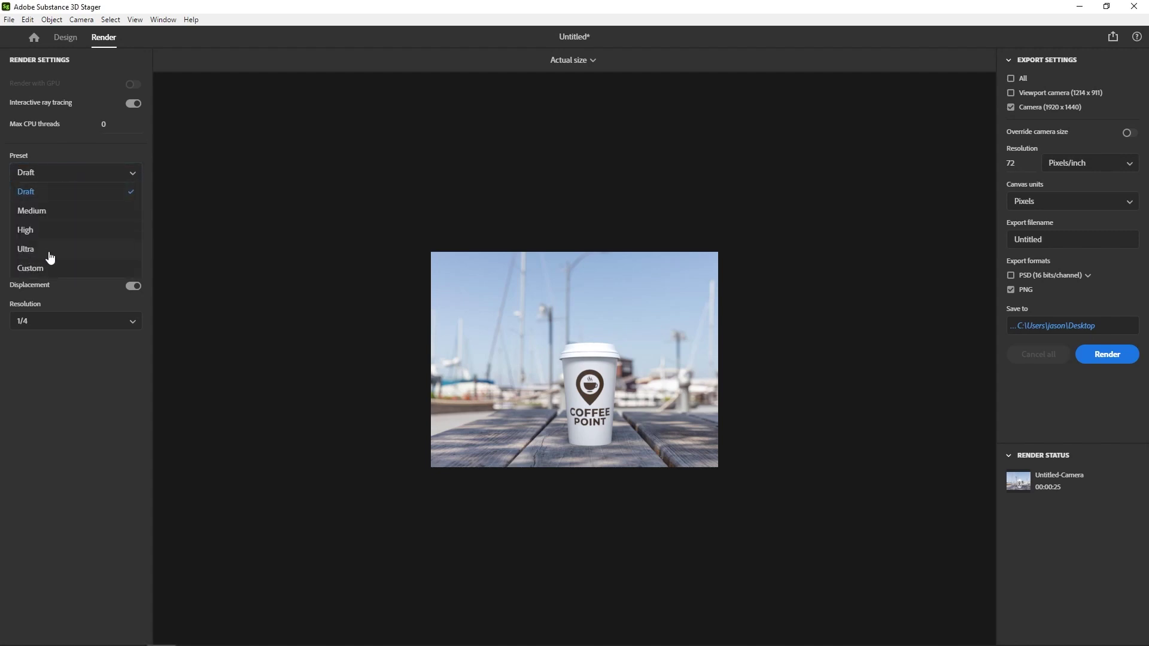
click(24, 230)
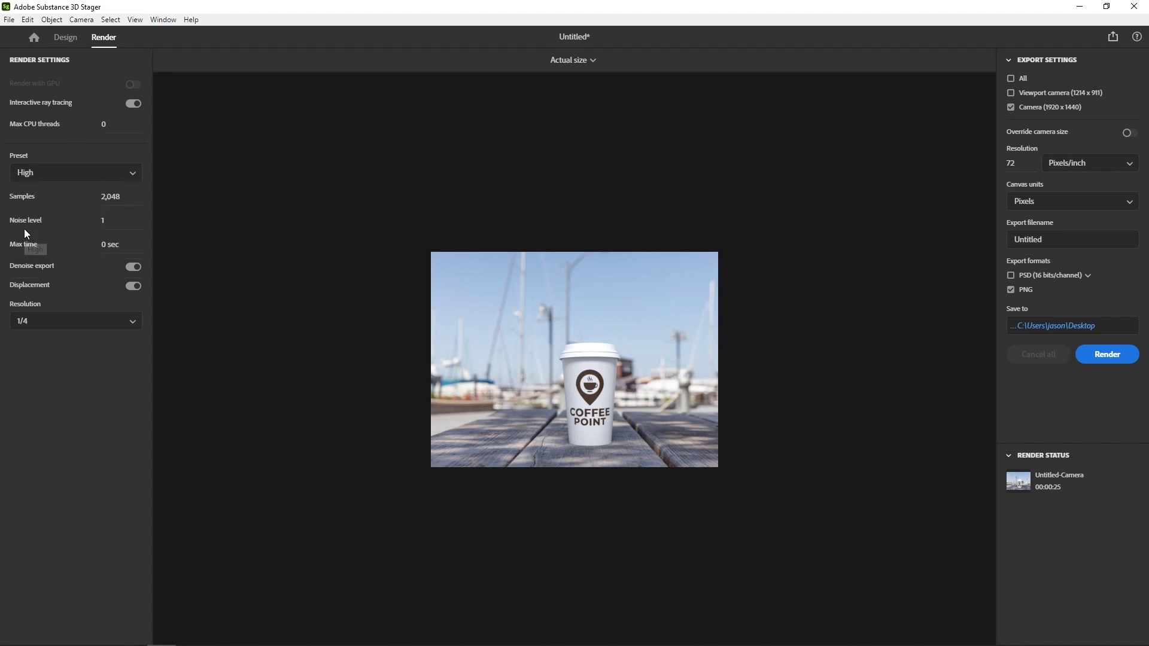
click(69, 326)
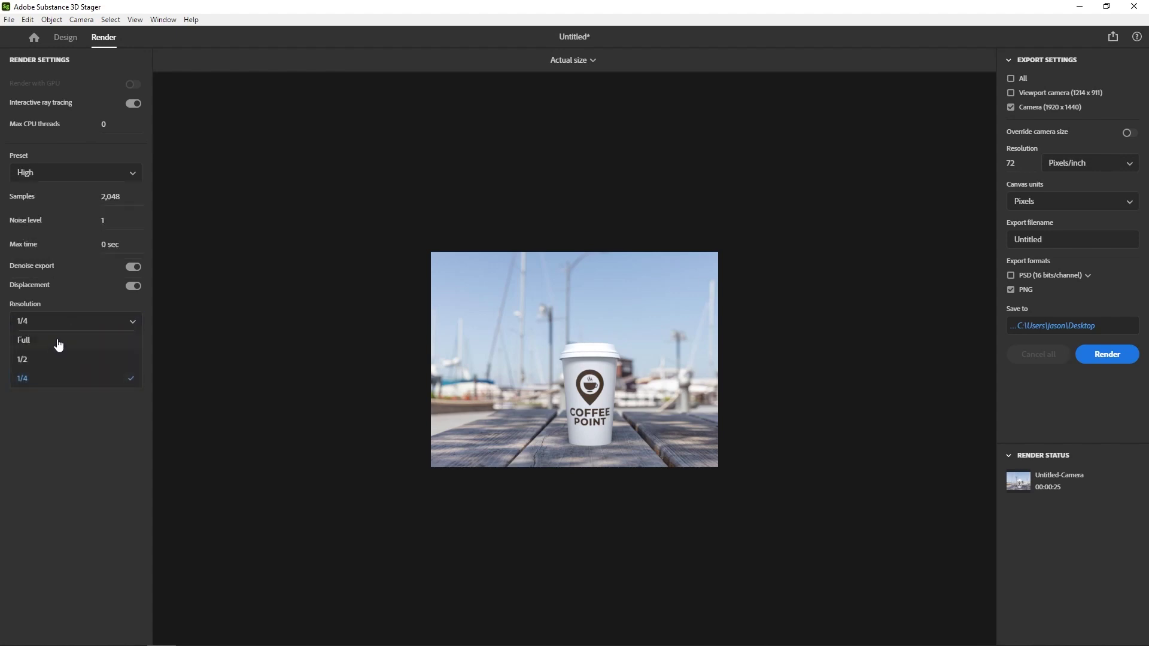
click(58, 340)
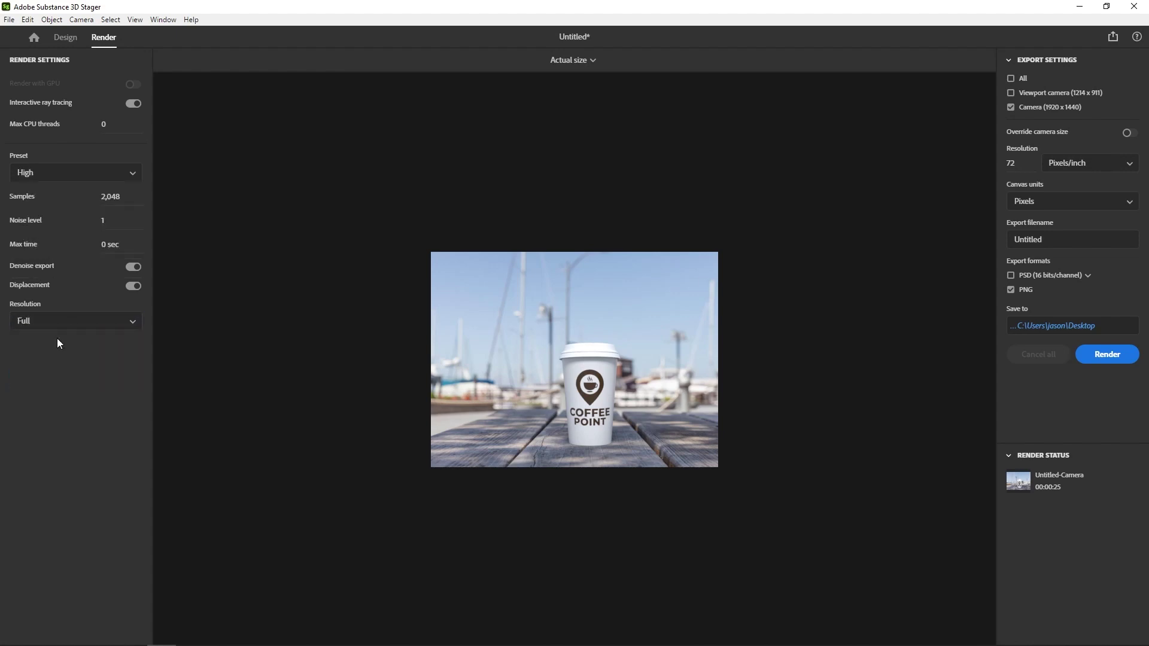
click(1012, 291)
click(1014, 275)
click(1069, 241)
click(1069, 241)
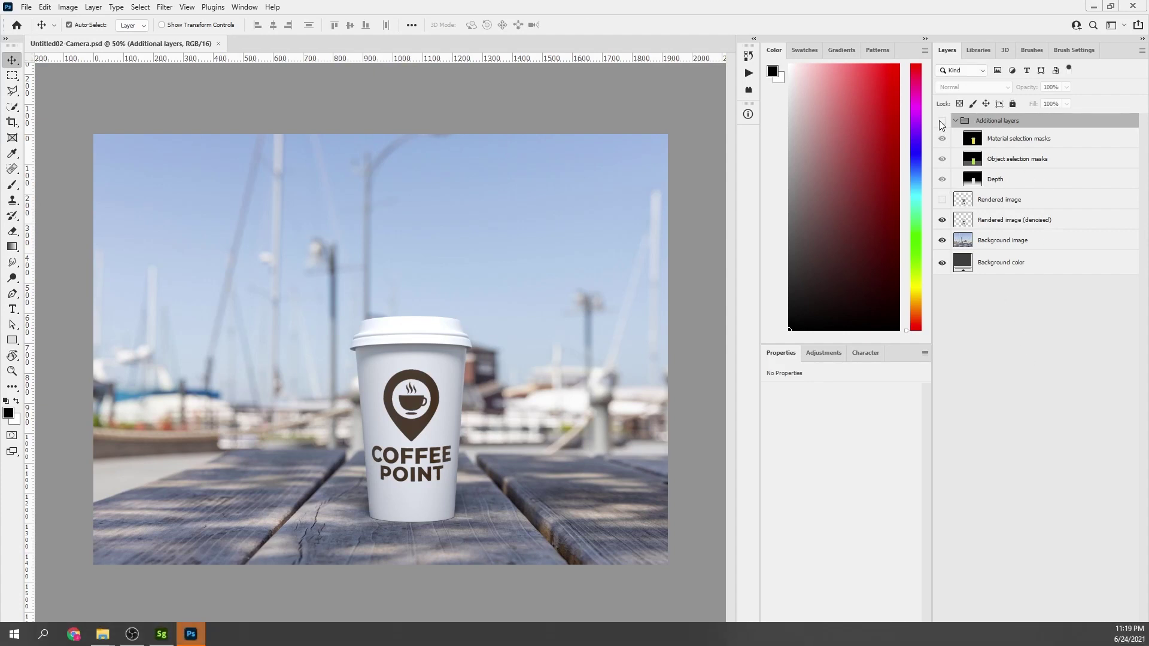
Show the Additional layers group and hide the Material mask, Object mask and Depth layers
click(1001, 382)
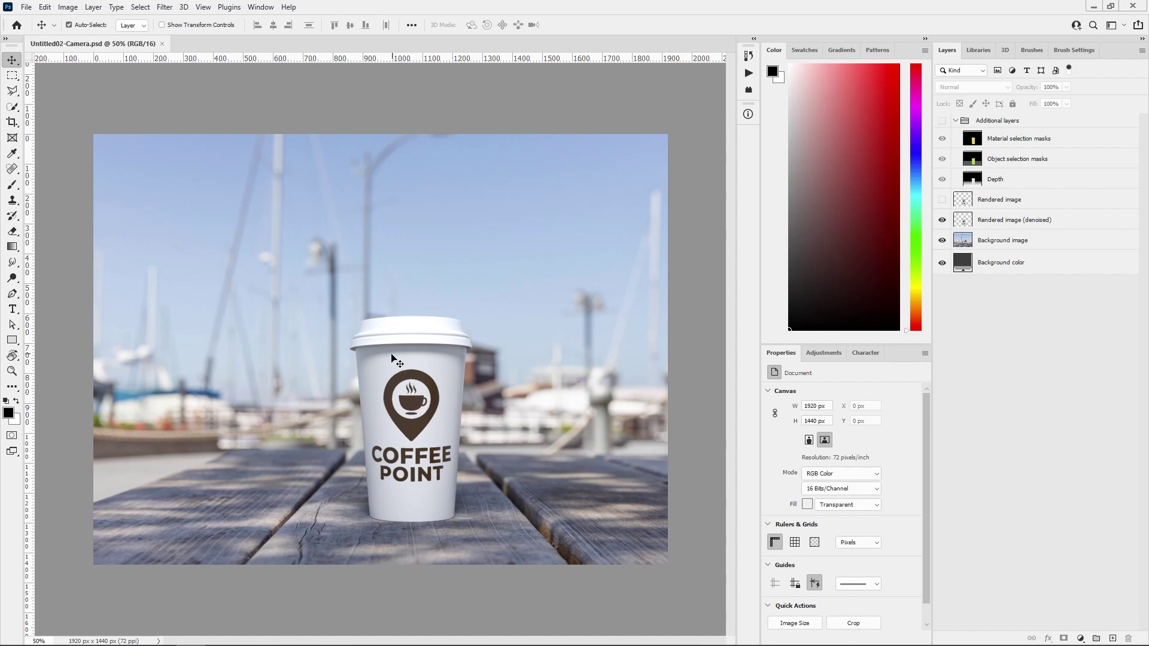
click(942, 121)
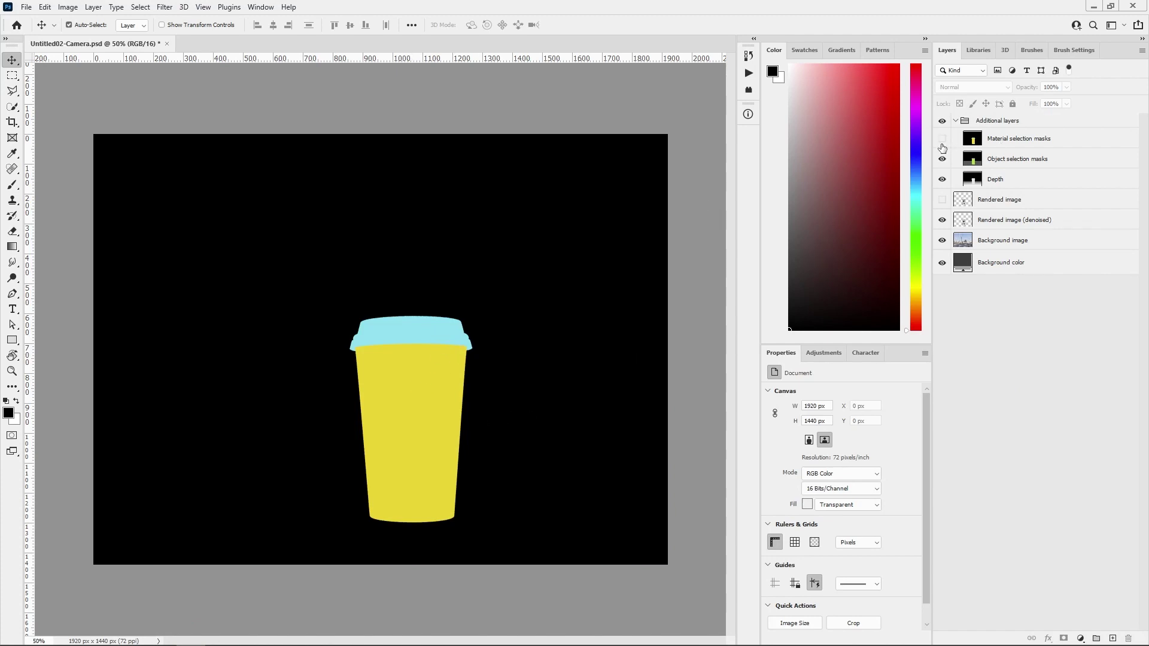
click(942, 138)
click(942, 158)
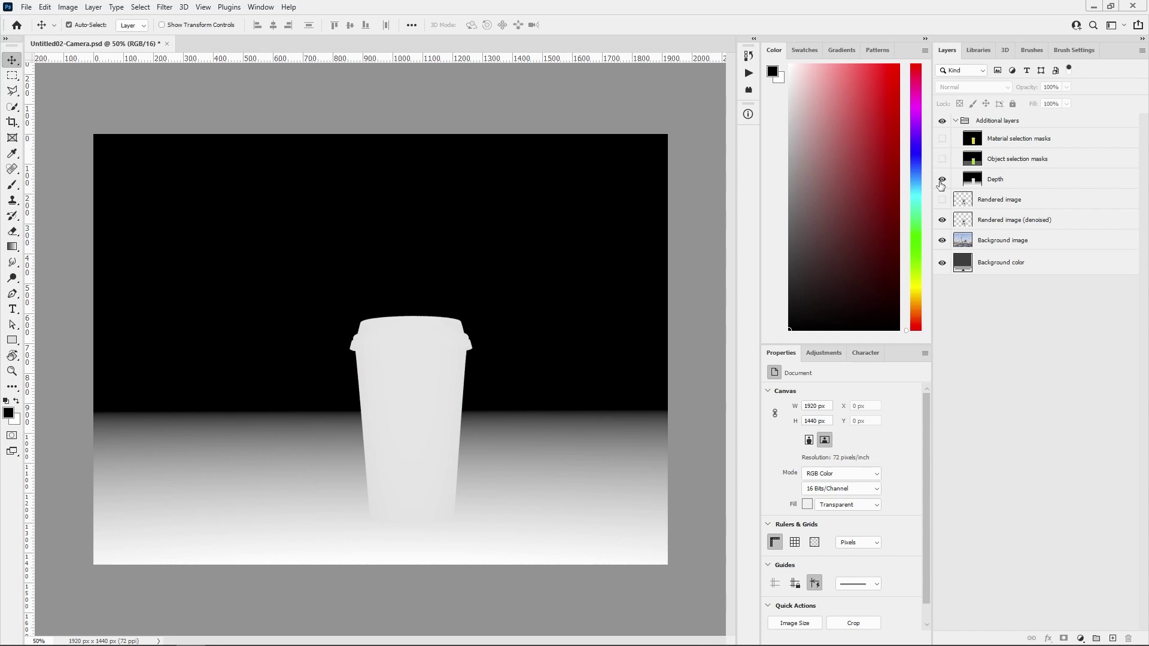
click(942, 179)
Toggle the Rendered image, denoised and Background layers, leaving the denoised render over the photo
click(942, 199)
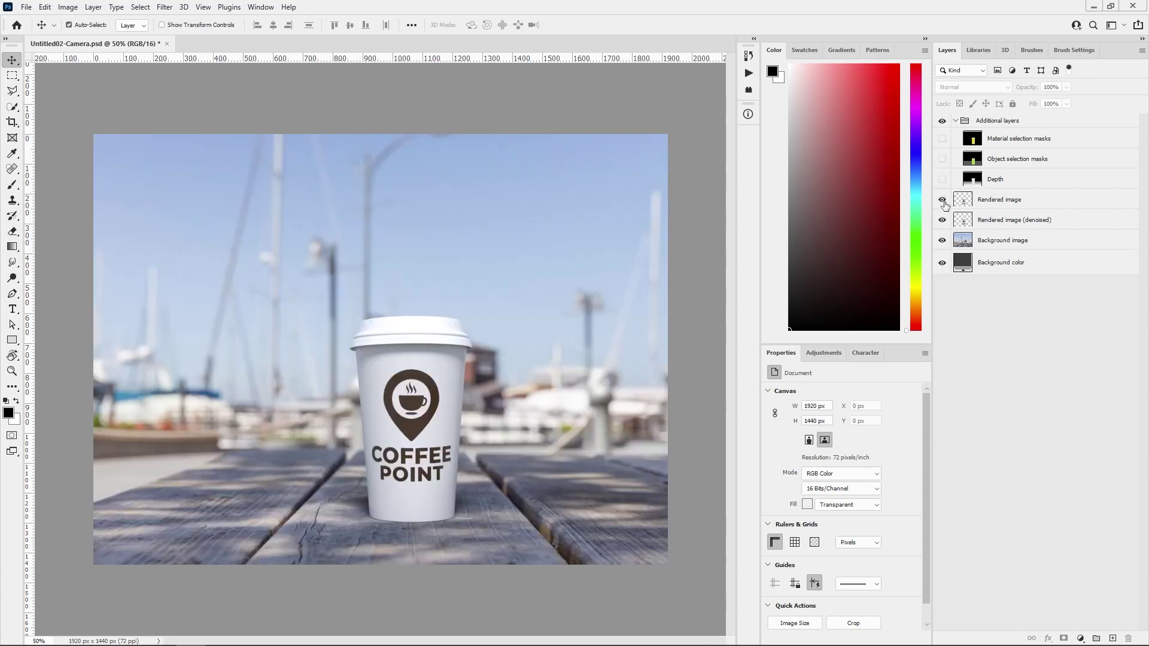
click(942, 200)
click(942, 220)
click(943, 240)
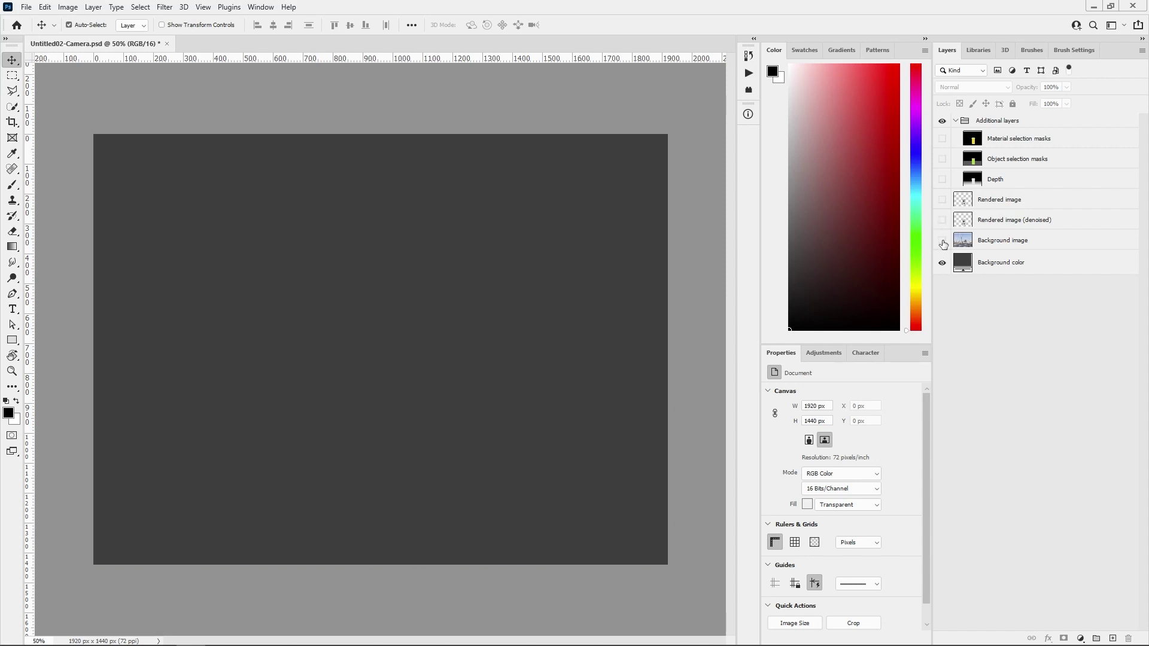
click(943, 240)
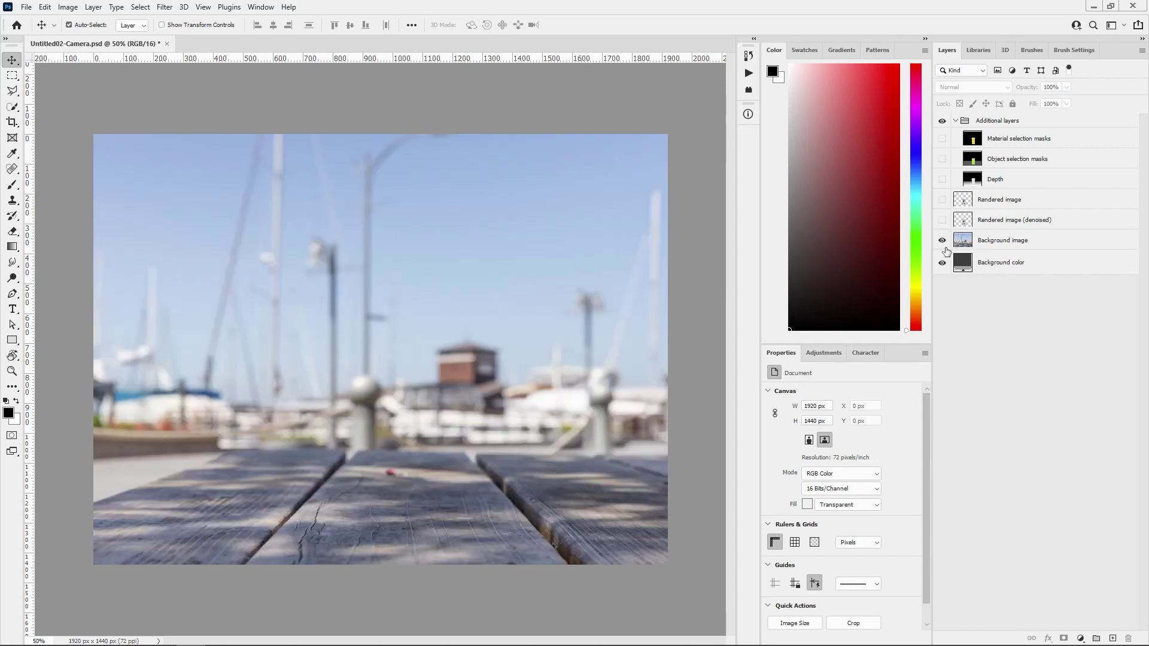
click(942, 219)
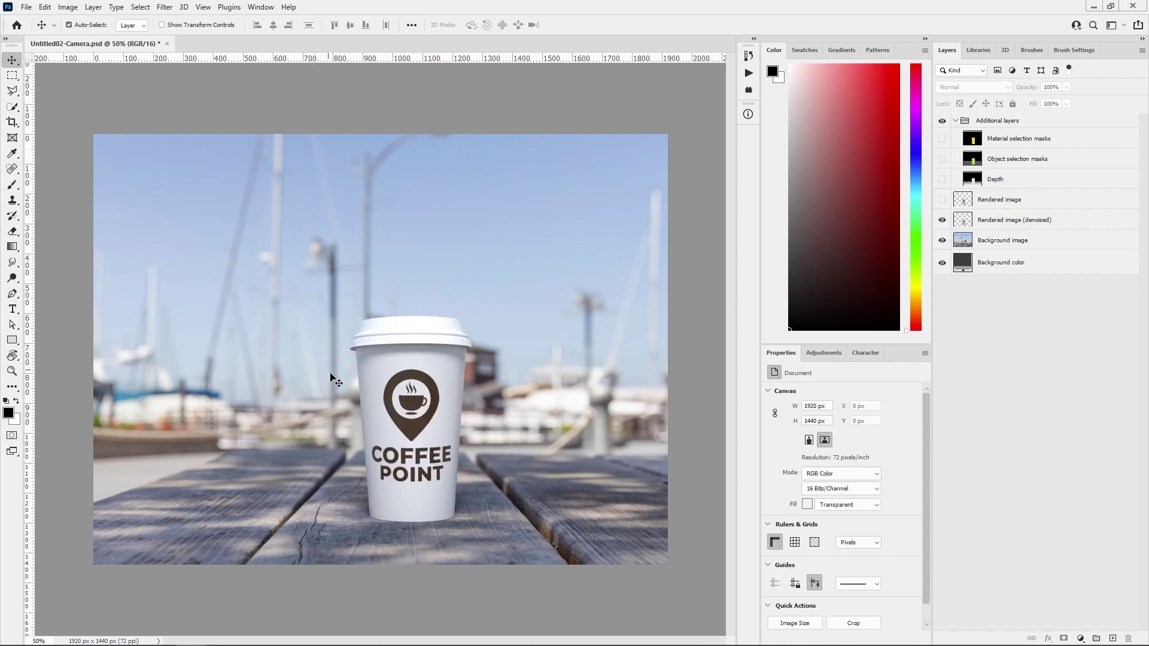